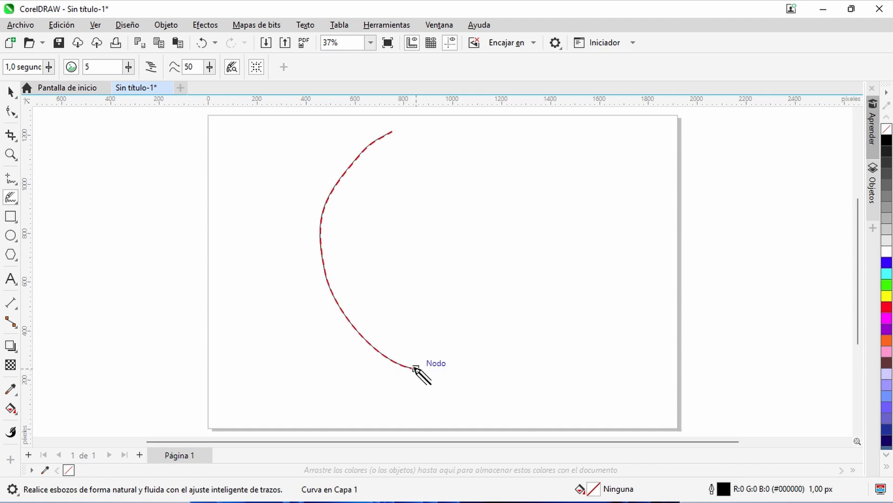
- Sketch a closed egg-shaped outline with LiveSketch and two wavy horizontal lines crossing its upper and lower parts
{"action": "mouse_move", "coordinate": [415, 368]}
{"action": "left_mouse_down"}
{"action": "mouse_move", "coordinate": [463, 341]}
{"action": "mouse_move", "coordinate": [502, 258]}
{"action": "mouse_move", "coordinate": [493, 161]}
{"action": "mouse_move", "coordinate": [464, 136]}
{"action": "mouse_move", "coordinate": [392, 131]}
{"action": "left_mouse_up"}
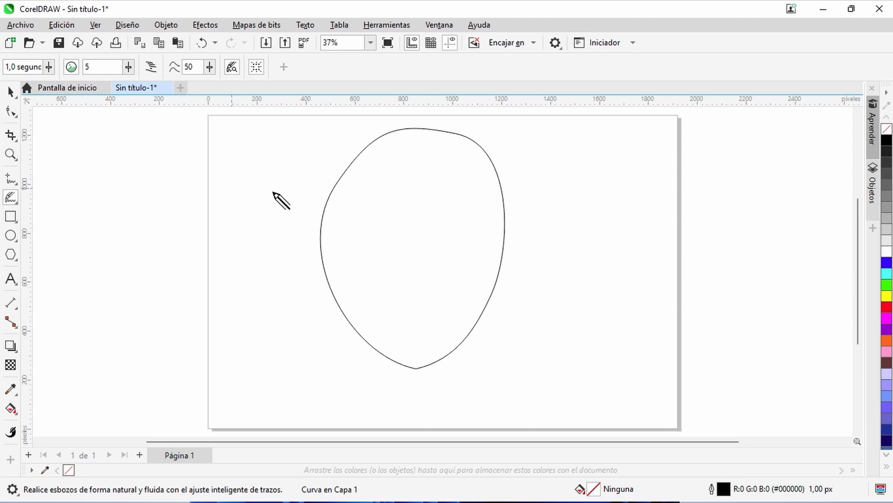
{"action": "mouse_move", "coordinate": [256, 183]}
{"action": "left_mouse_down"}
{"action": "mouse_move", "coordinate": [298, 165]}
{"action": "mouse_move", "coordinate": [369, 159]}
{"action": "mouse_move", "coordinate": [550, 195]}
{"action": "mouse_move", "coordinate": [605, 184]}
{"action": "left_mouse_up"}
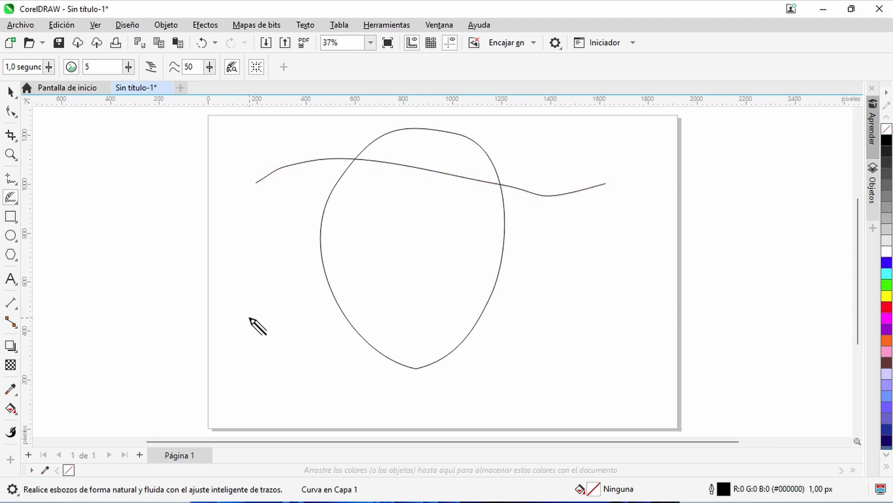
{"action": "mouse_move", "coordinate": [250, 289]}
{"action": "left_mouse_down"}
{"action": "mouse_move", "coordinate": [309, 261]}
{"action": "mouse_move", "coordinate": [617, 290]}
{"action": "left_mouse_up"}
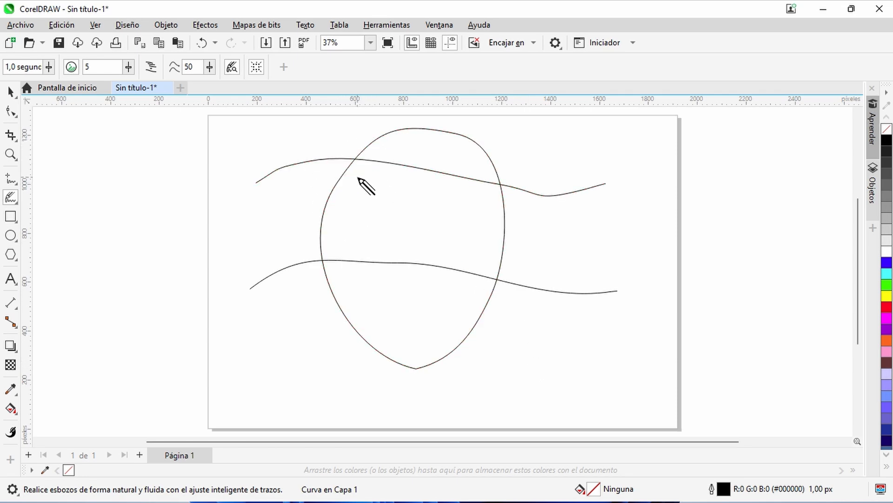
- Remove the ends of both wavy lines outside the egg shape with Eliminar segmento virtual, and deselect everything
{"action": "left_click", "coordinate": [11, 137]}
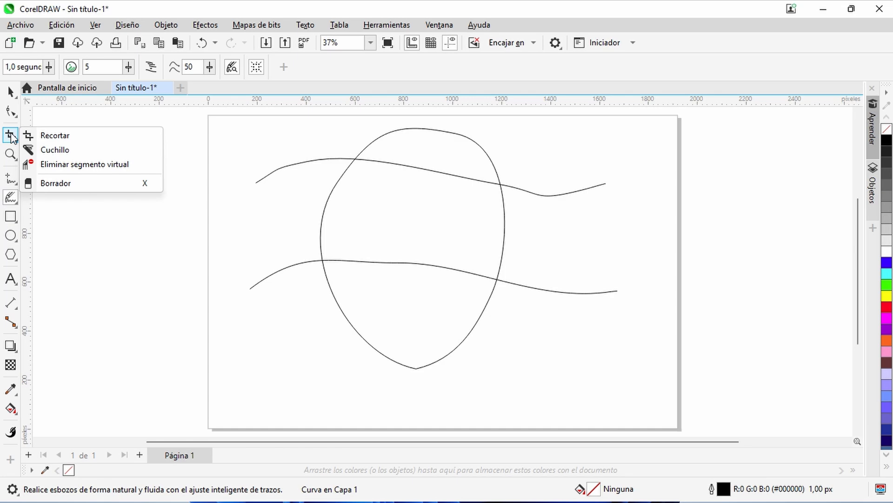
{"action": "left_click", "coordinate": [95, 166]}
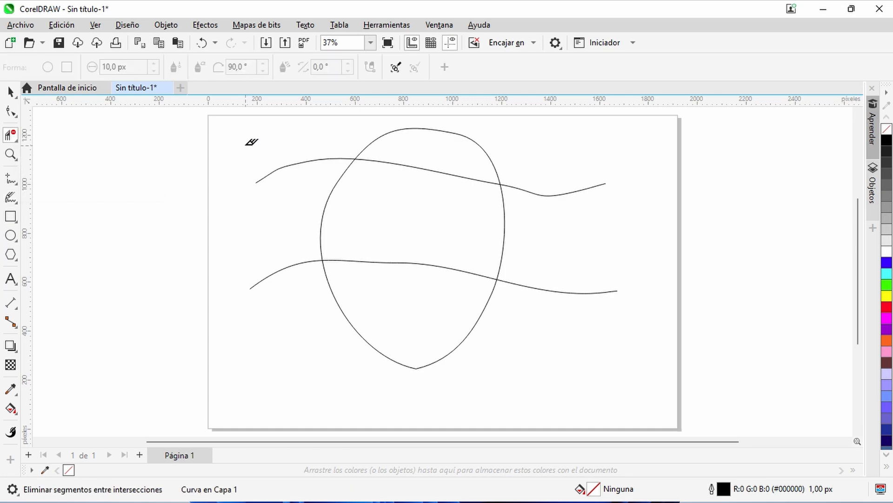
{"action": "left_click", "coordinate": [307, 159]}
{"action": "left_click_drag", "start_coordinate": [235, 235], "coordinate": [298, 322]}
{"action": "left_click_drag", "start_coordinate": [582, 147], "coordinate": [601, 364]}
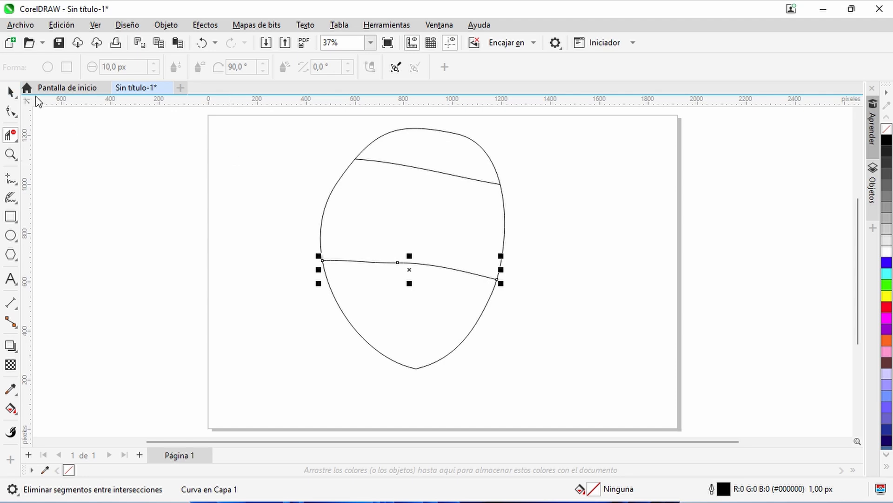
{"action": "left_click", "coordinate": [10, 92]}
{"action": "left_click", "coordinate": [394, 219]}
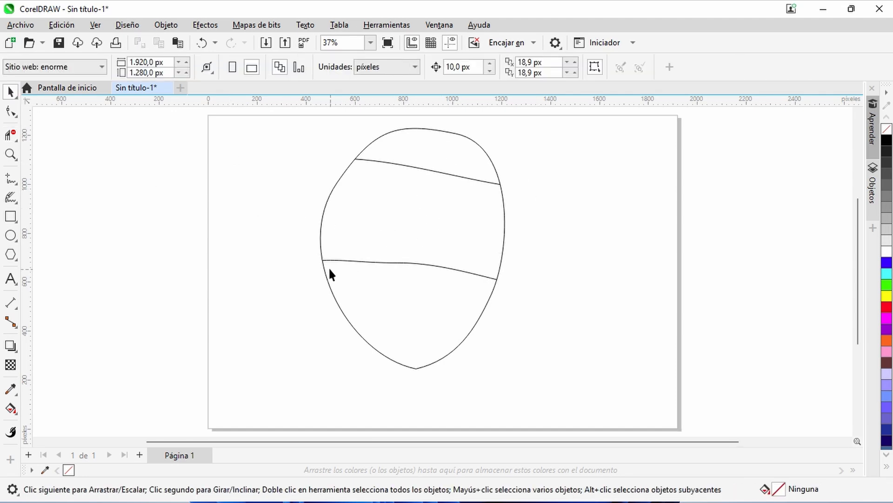
- Check the lower line's junction with the outline, and fill the egg's middle region with dark blue using Relleno inteligente
{"action": "scroll", "coordinate": [325, 265], "scroll_direction": "up", "scroll_amount": 6}
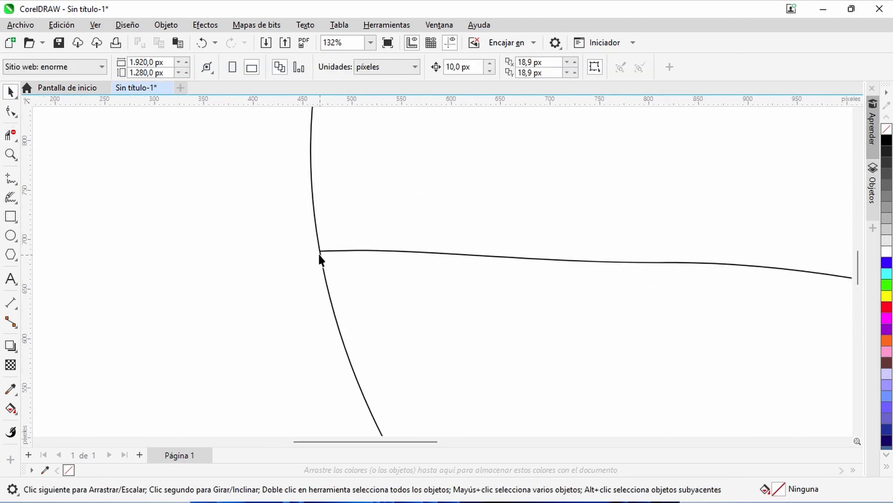
{"action": "scroll", "coordinate": [319, 256], "scroll_direction": "up", "scroll_amount": 10}
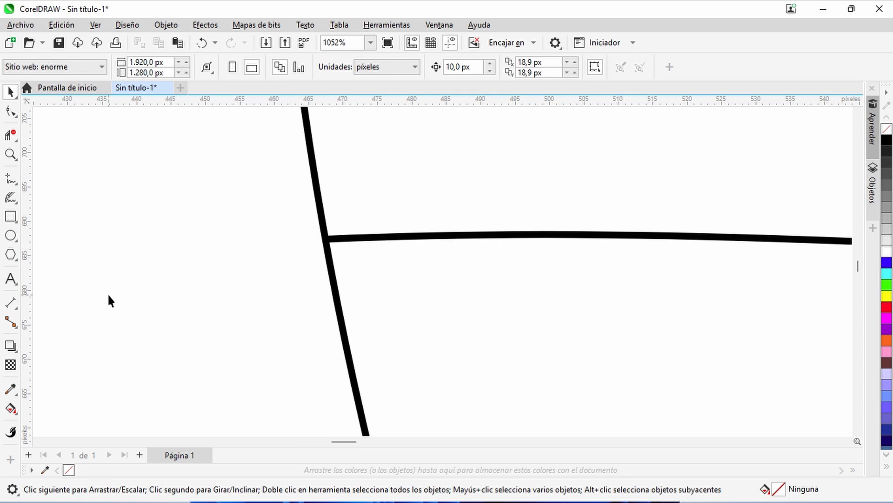
{"action": "key", "text": "z"}
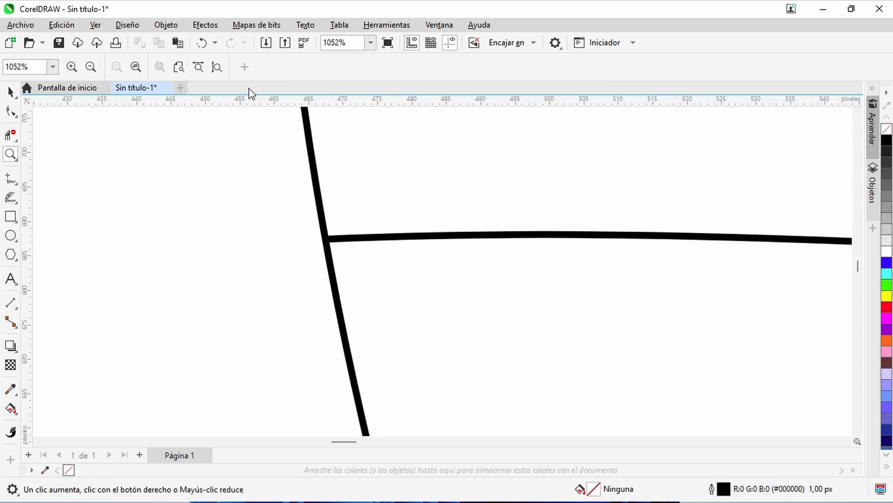
{"action": "left_click", "coordinate": [216, 68]}
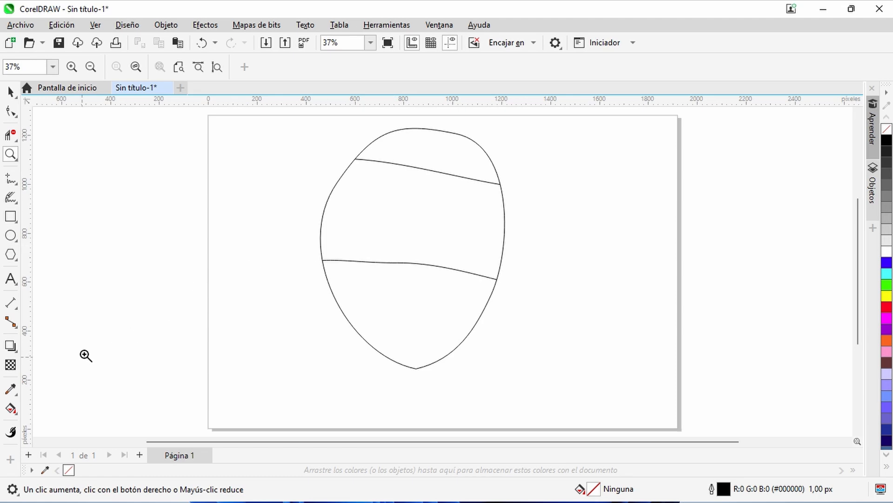
{"action": "left_click", "coordinate": [13, 413]}
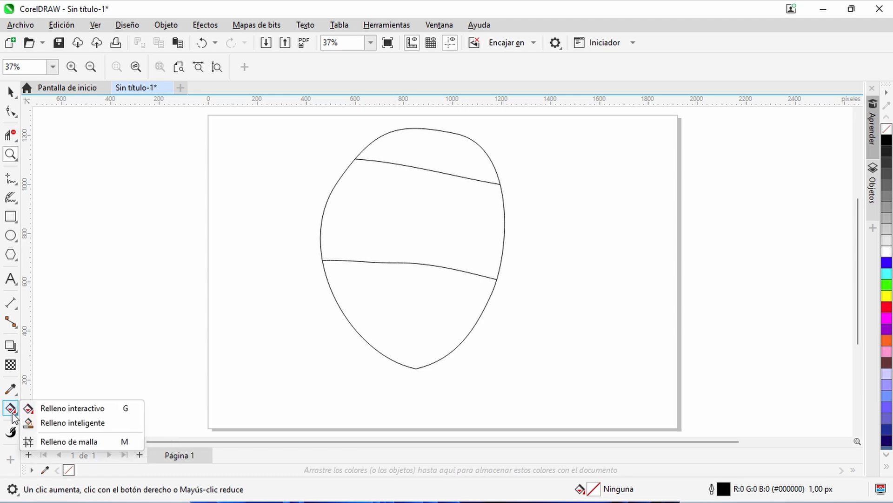
{"action": "left_click", "coordinate": [69, 423]}
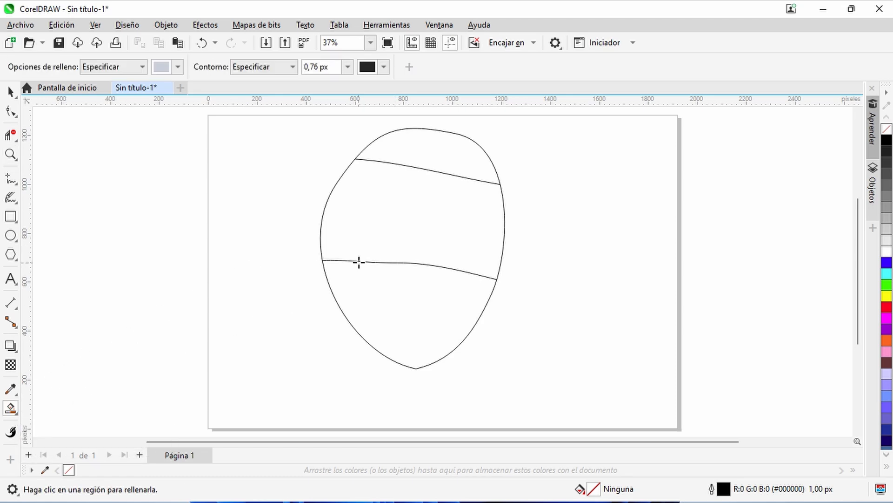
{"action": "left_click", "coordinate": [177, 67]}
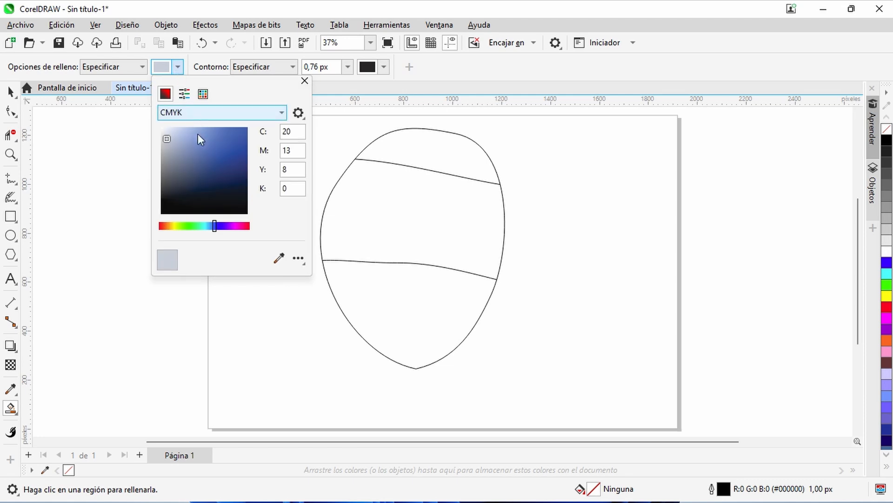
{"action": "left_click", "coordinate": [206, 187]}
{"action": "left_click_drag", "start_coordinate": [207, 188], "coordinate": [221, 181]}
{"action": "left_click", "coordinate": [427, 150]}
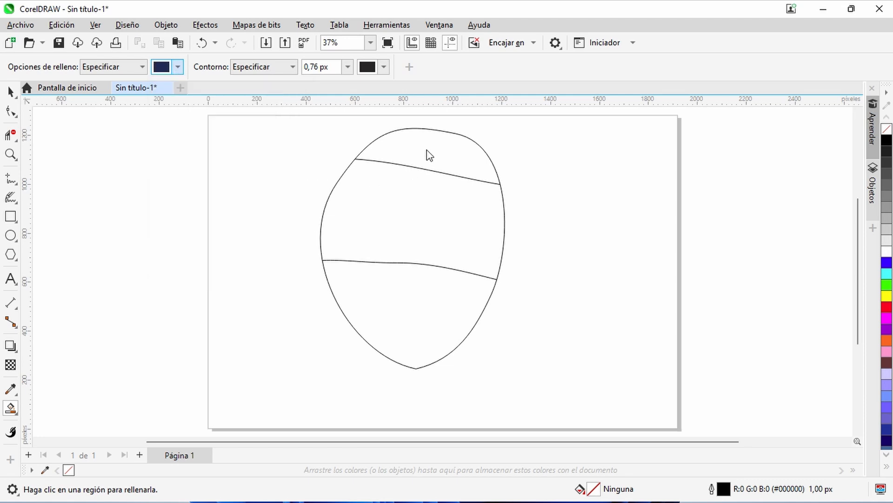
{"action": "left_click", "coordinate": [404, 213]}
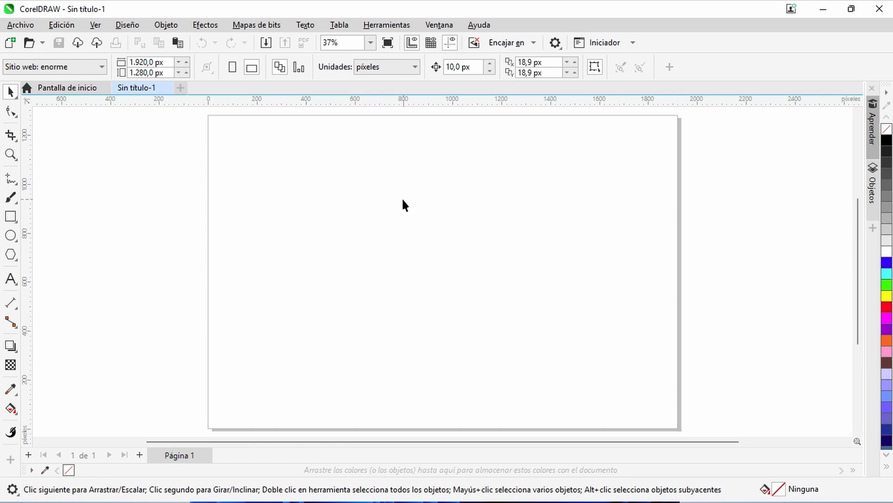
{"action": "left_click", "coordinate": [14, 144]}
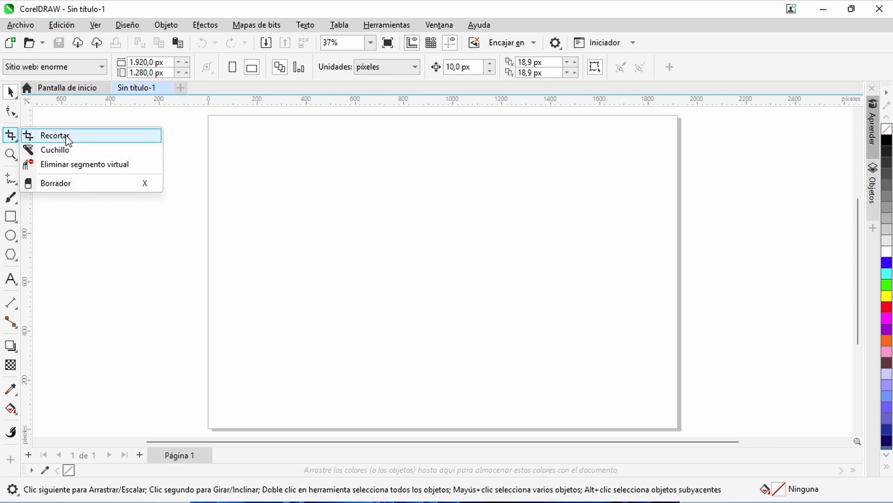
{"action": "left_click", "coordinate": [9, 138]}
{"action": "left_click", "coordinate": [15, 94]}
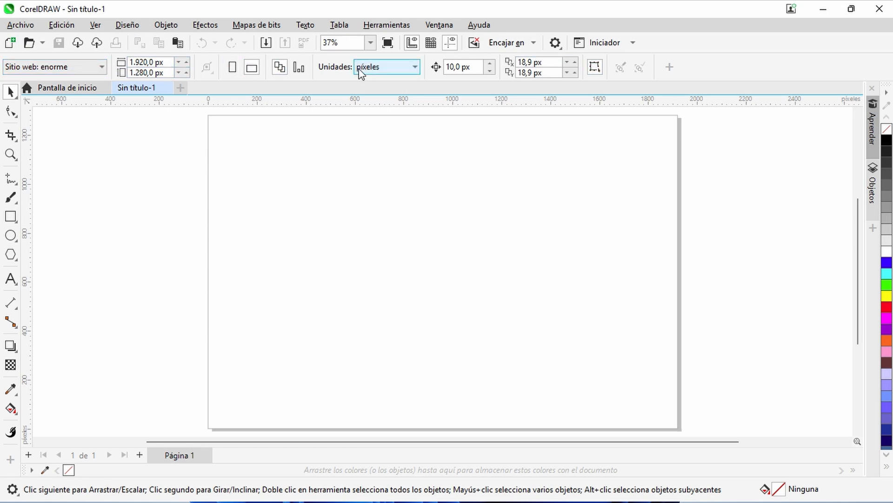
- Show the freehand drawing tools and activate LiveSketch
{"action": "left_click", "coordinate": [9, 199]}
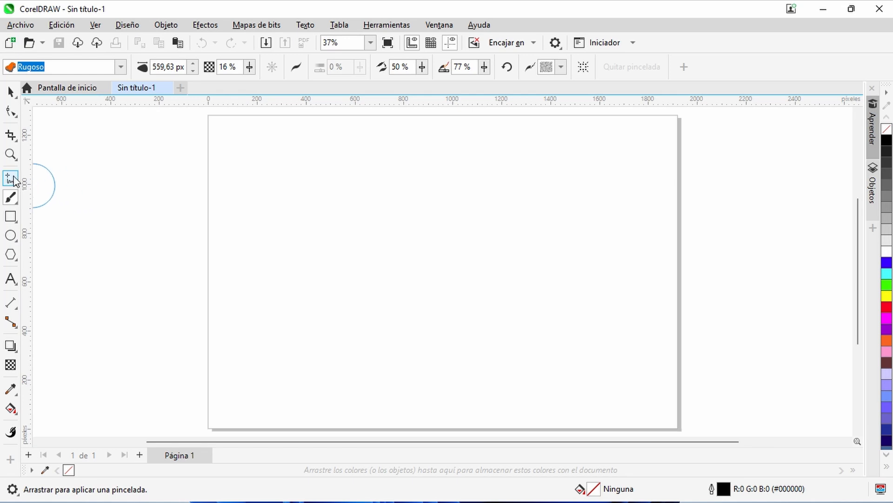
{"action": "left_click", "coordinate": [11, 198]}
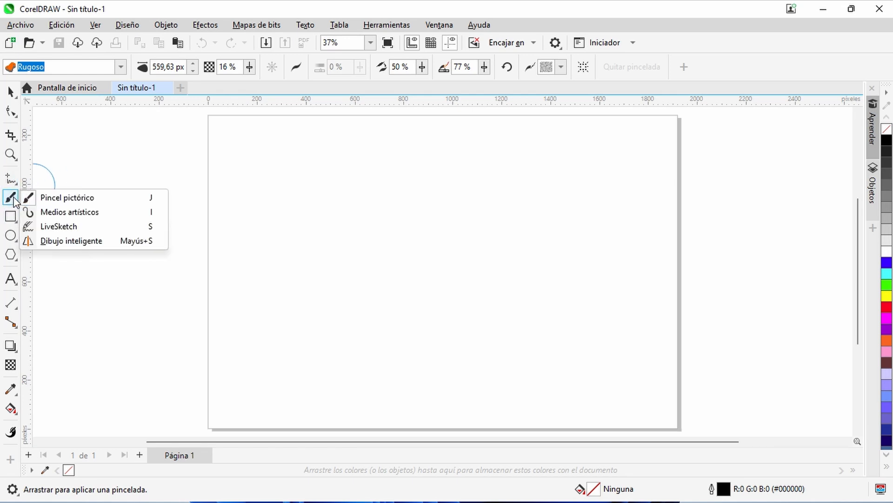
{"action": "left_click", "coordinate": [65, 226]}
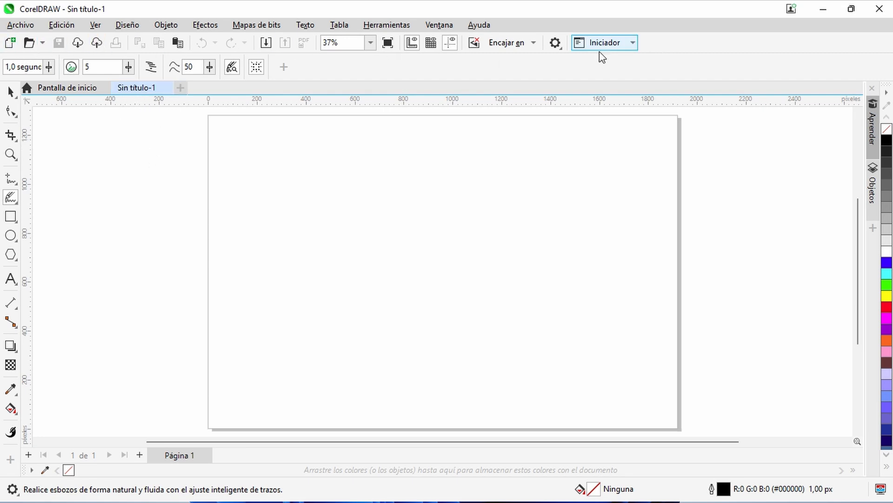
{"action": "left_click", "coordinate": [122, 26]}
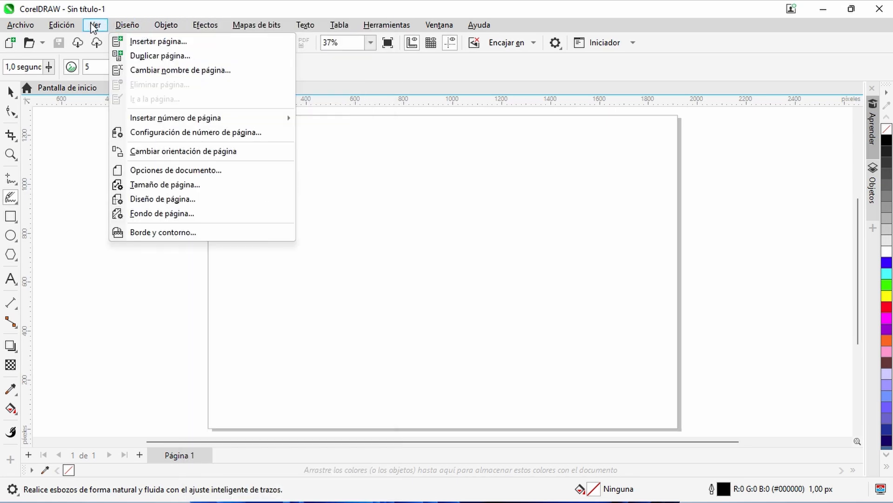
{"action": "mouse_move", "coordinate": [96, 27]}
{"action": "left_click", "coordinate": [61, 166]}
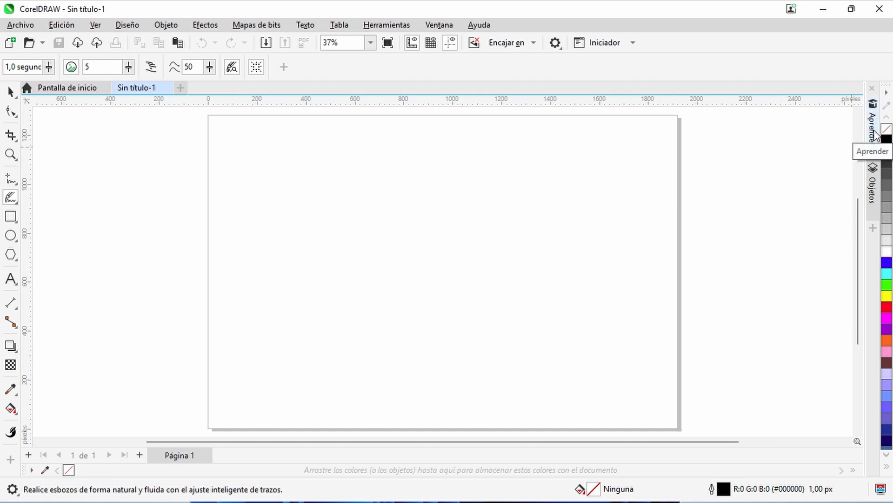
- View the page and layer structure in Objetos, and collapse it again
{"action": "left_click", "coordinate": [873, 186]}
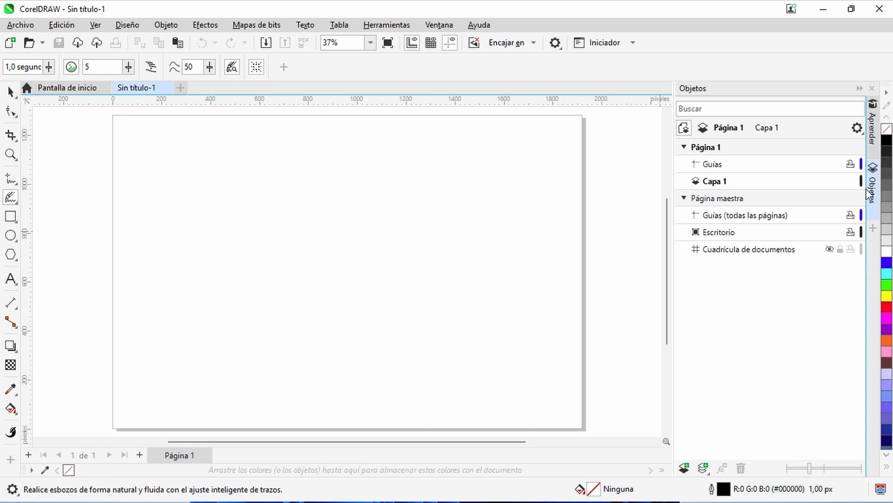
{"action": "left_click", "coordinate": [859, 88]}
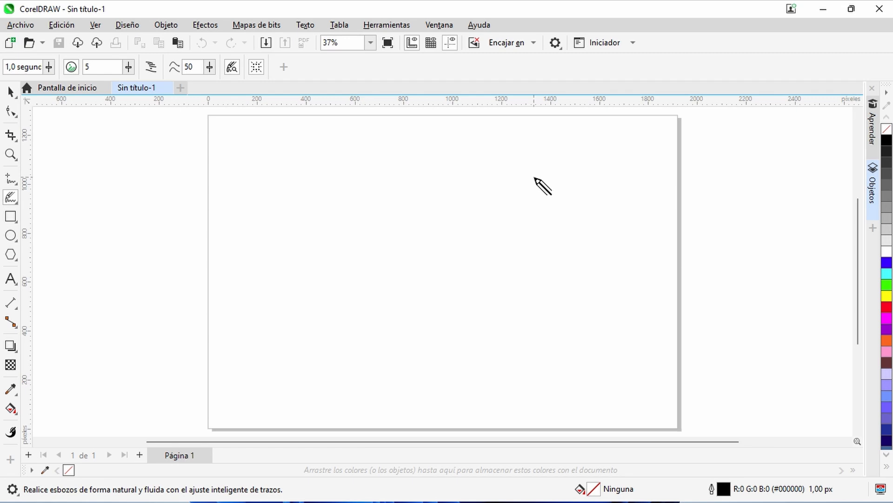
- View the Novedades and Tutoriales sections of the start screen, and return to the untitled document
{"action": "left_click", "coordinate": [77, 91]}
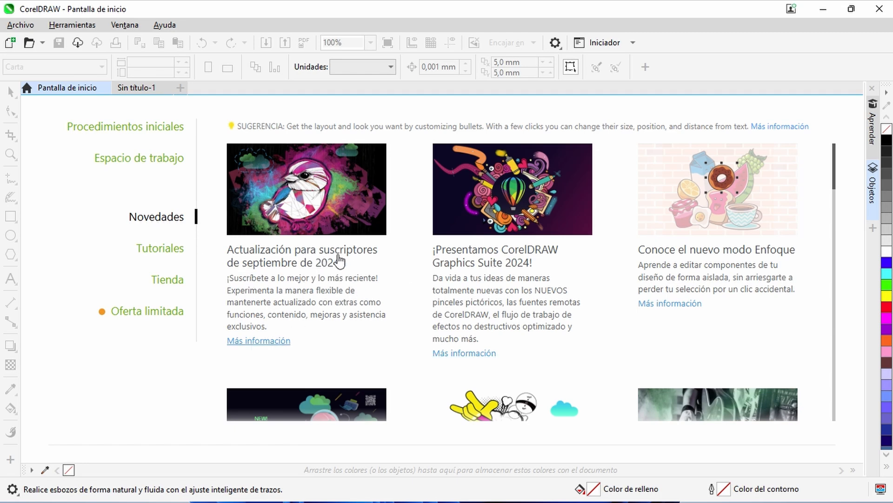
{"action": "left_click", "coordinate": [156, 252]}
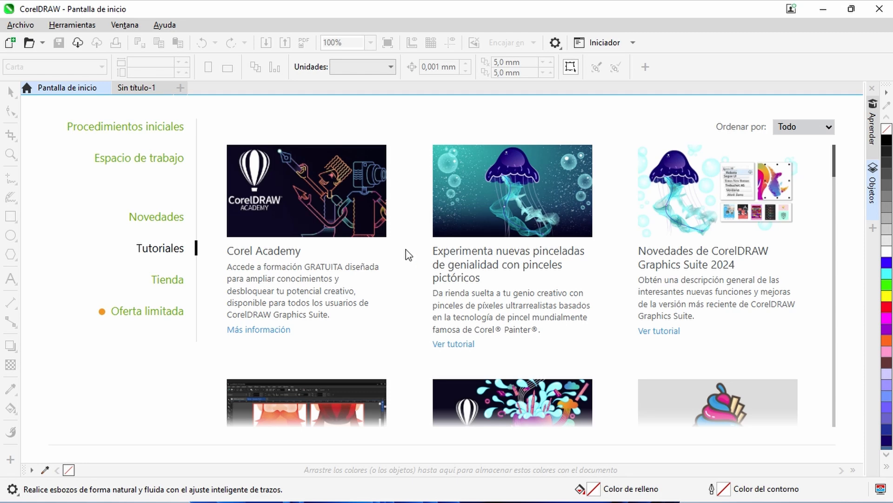
{"action": "left_click", "coordinate": [137, 88]}
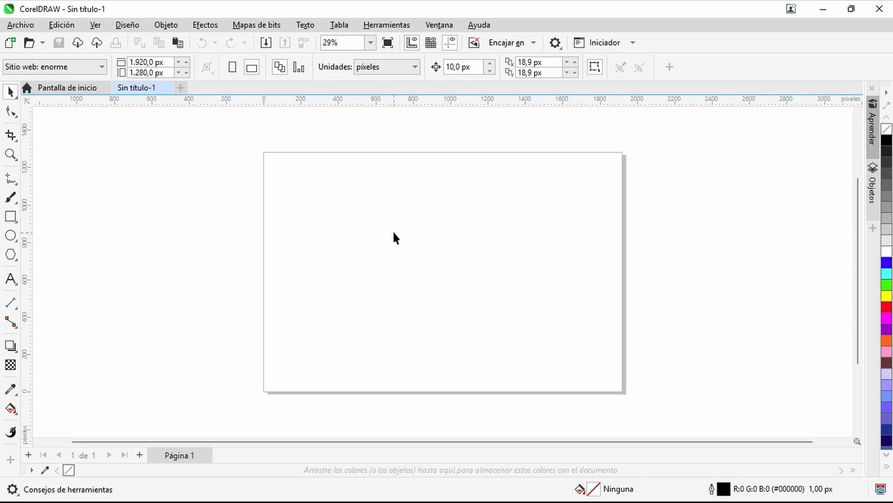
- Check the dental logo photo in the browser, and import its JPG from Descargas into CorelDRAW at about 1,092 × 1,636 px
{"action": "key", "text": "alt+Tab"}
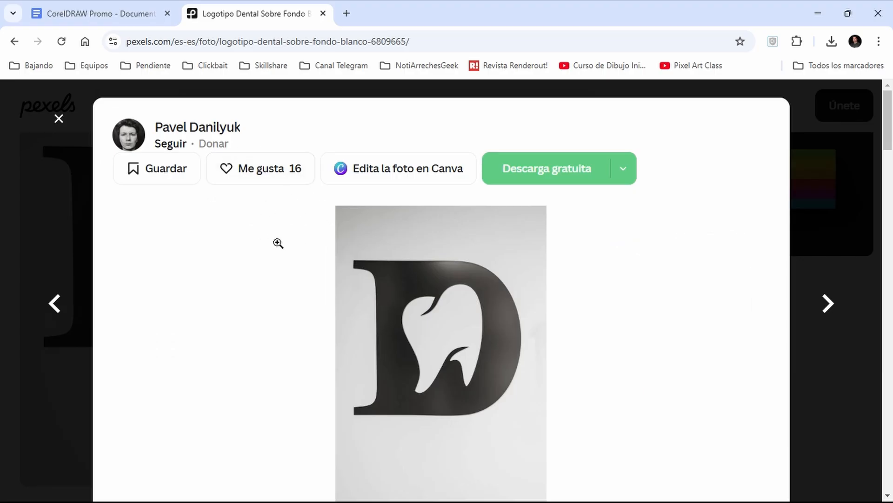
{"action": "key", "text": "alt+Tab"}
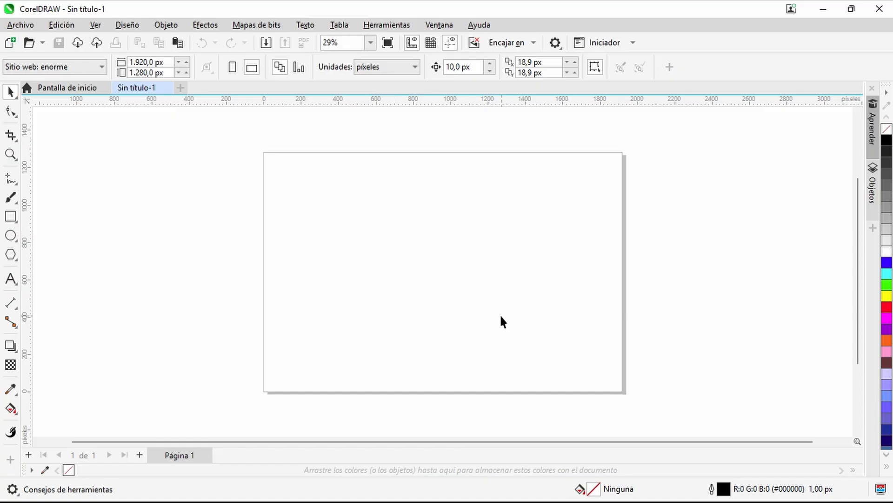
{"action": "left_click", "coordinate": [21, 25]}
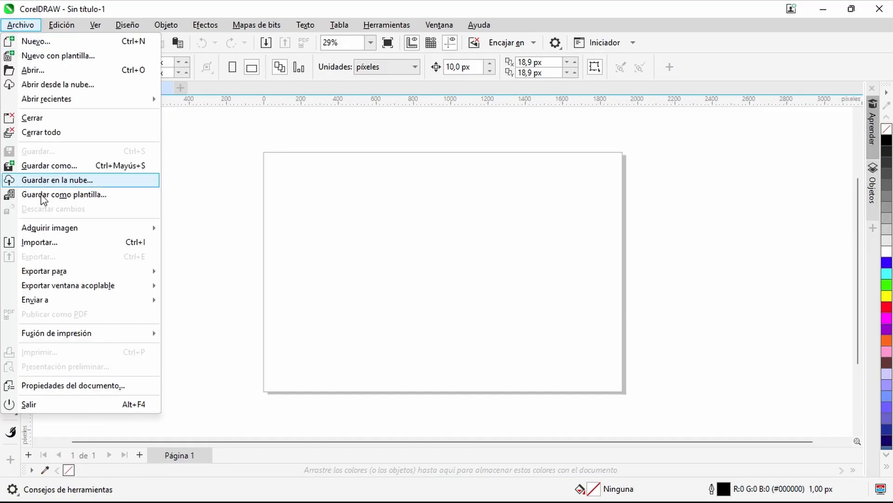
{"action": "left_click", "coordinate": [40, 245]}
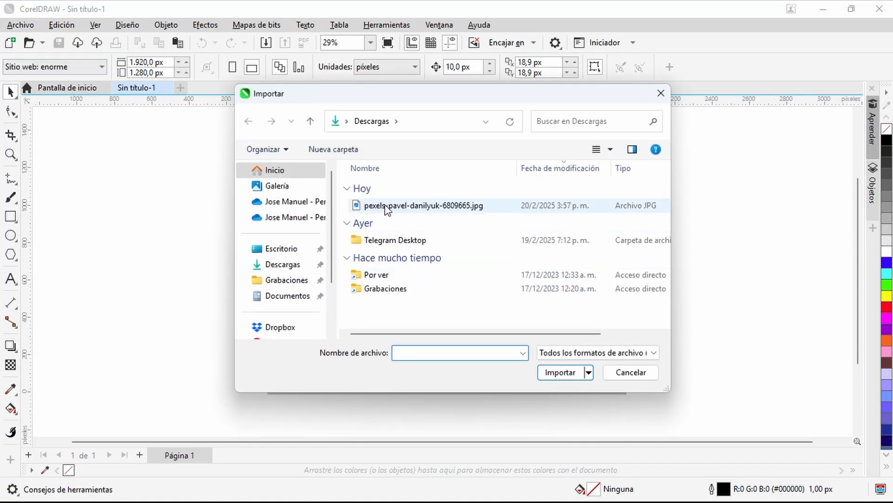
{"action": "double_click", "coordinate": [384, 209]}
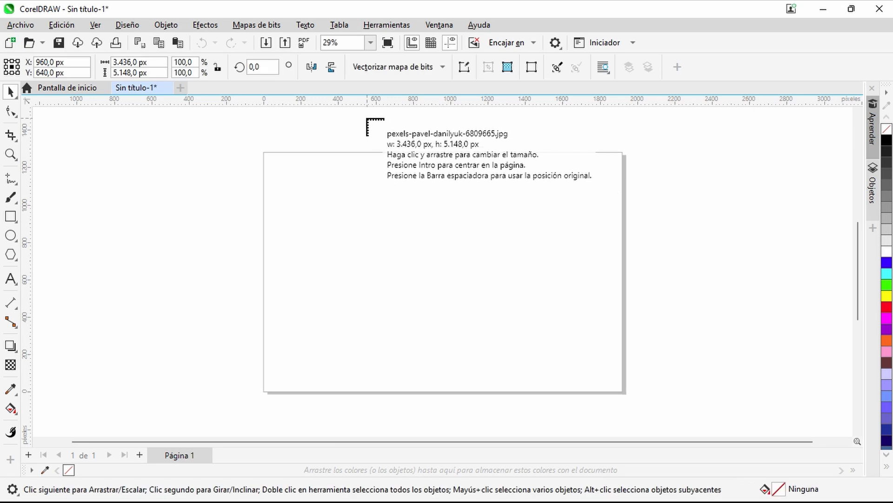
{"action": "left_click_drag", "start_coordinate": [366, 118], "coordinate": [577, 407]}
- Place the imported dental logo photo over the page and trace it into vectors with Vectorización rápida
{"action": "left_click_drag", "start_coordinate": [474, 197], "coordinate": [431, 242]}
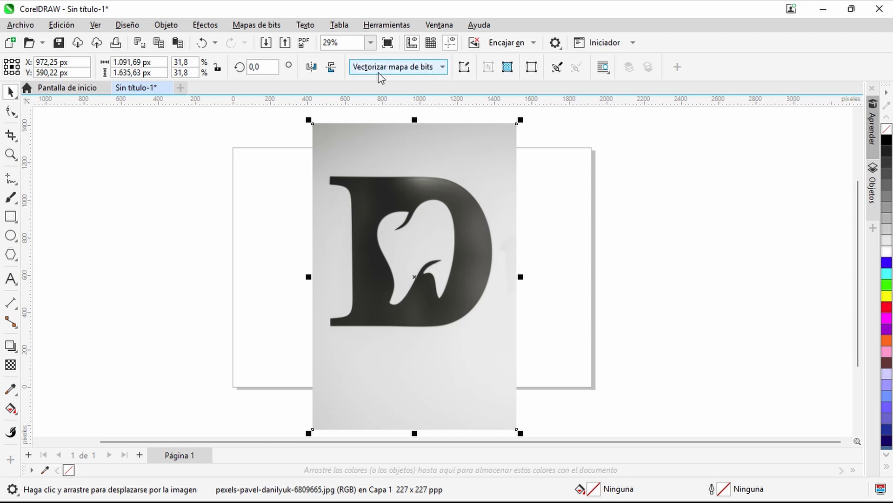
{"action": "left_click", "coordinate": [445, 68]}
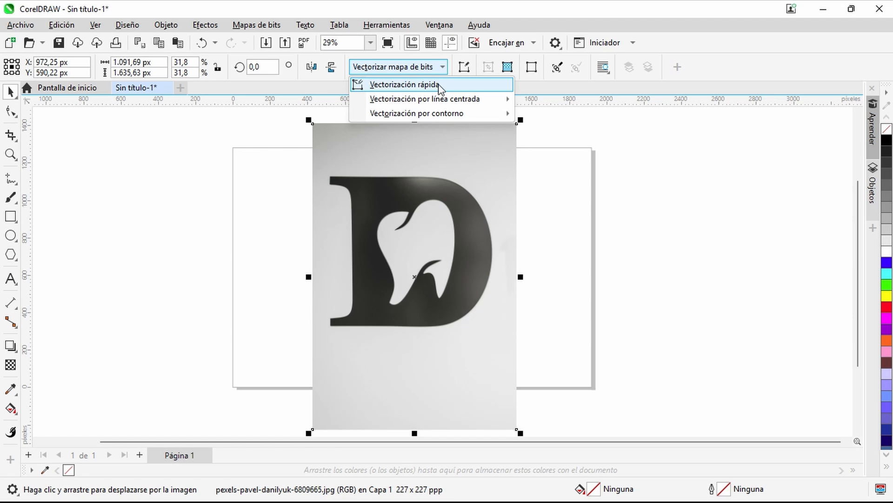
{"action": "mouse_move", "coordinate": [451, 99]}
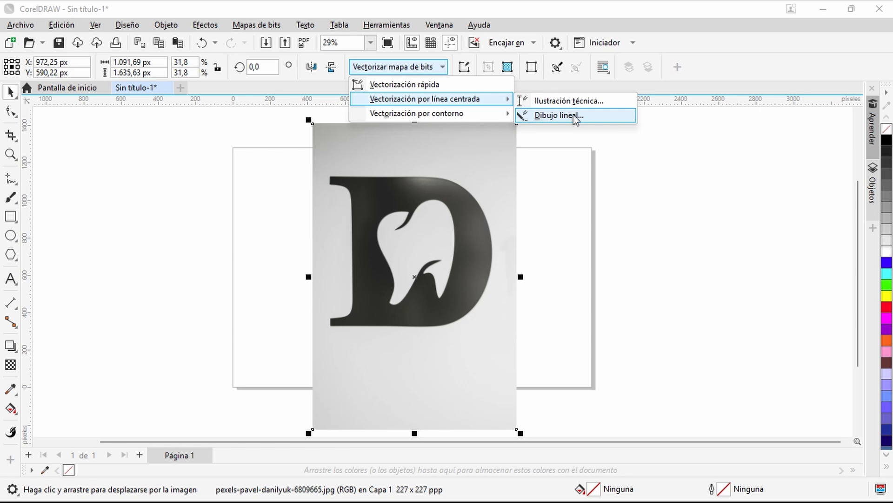
{"action": "mouse_move", "coordinate": [459, 120]}
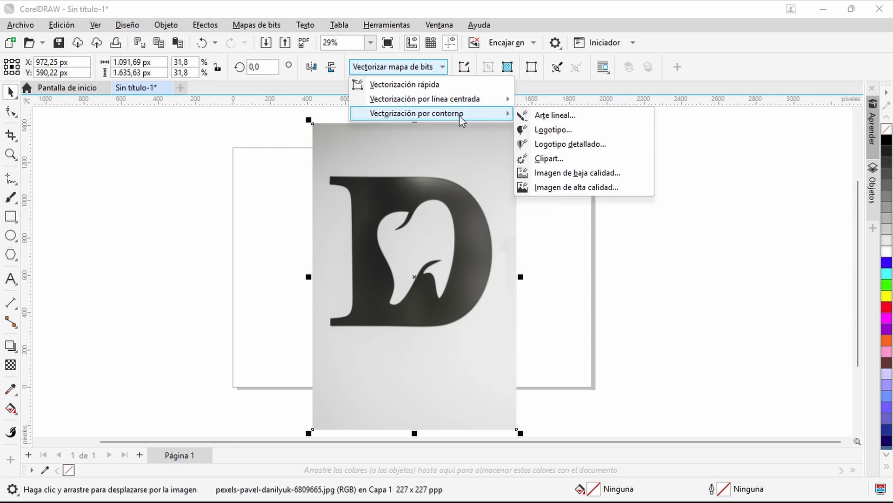
{"action": "left_click", "coordinate": [421, 87]}
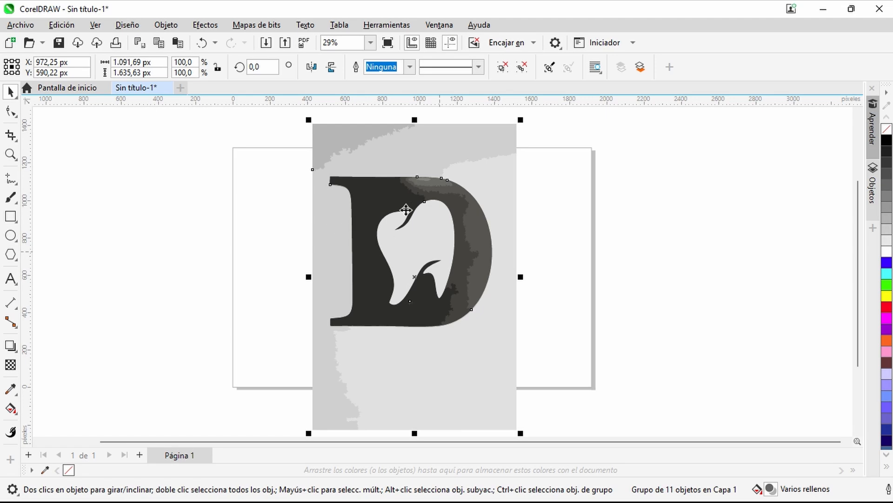
- Hide the original JPG in Objetos and ungroup the traced vector group
{"action": "left_click", "coordinate": [872, 189]}
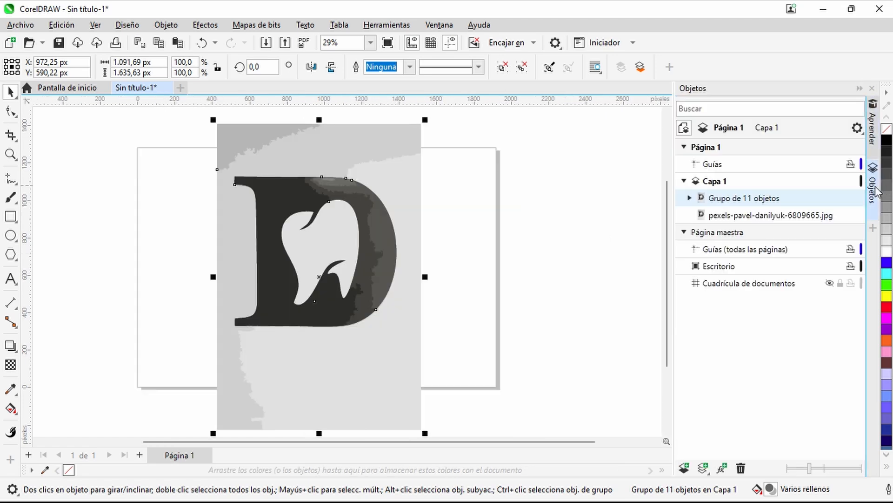
{"action": "left_click", "coordinate": [847, 216]}
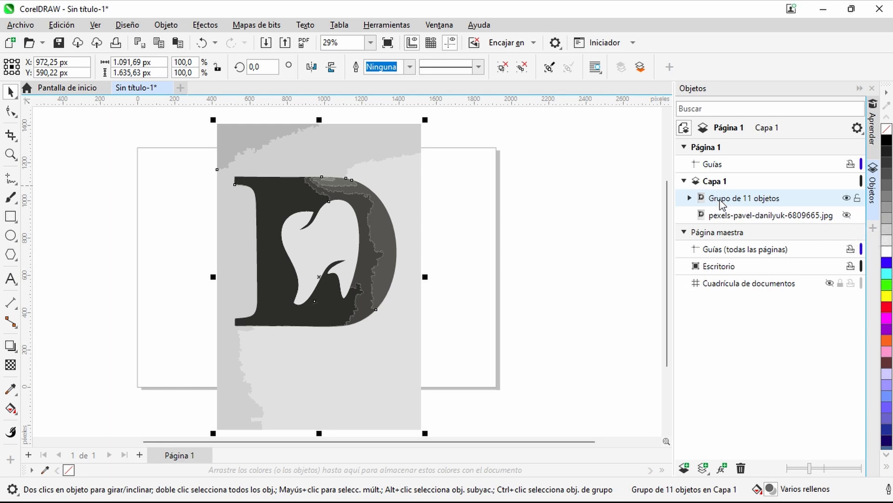
{"action": "right_click", "coordinate": [388, 174]}
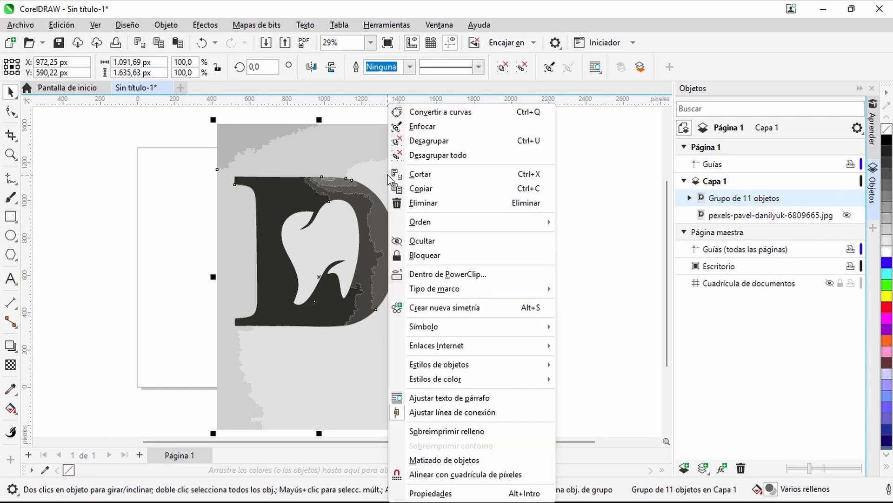
{"action": "left_click", "coordinate": [425, 142]}
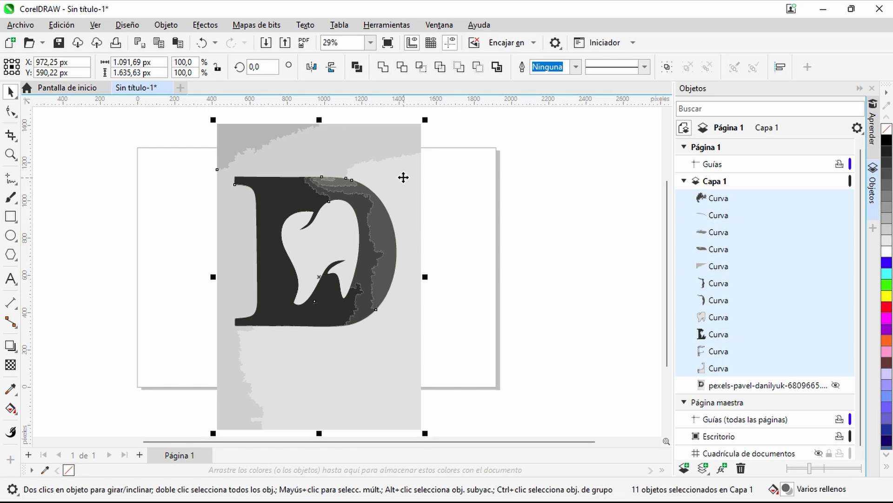
- Delete the stray topmost curve, the light gray tooth interior and the three gray background curves from Capa 1
{"action": "left_click", "coordinate": [715, 203]}
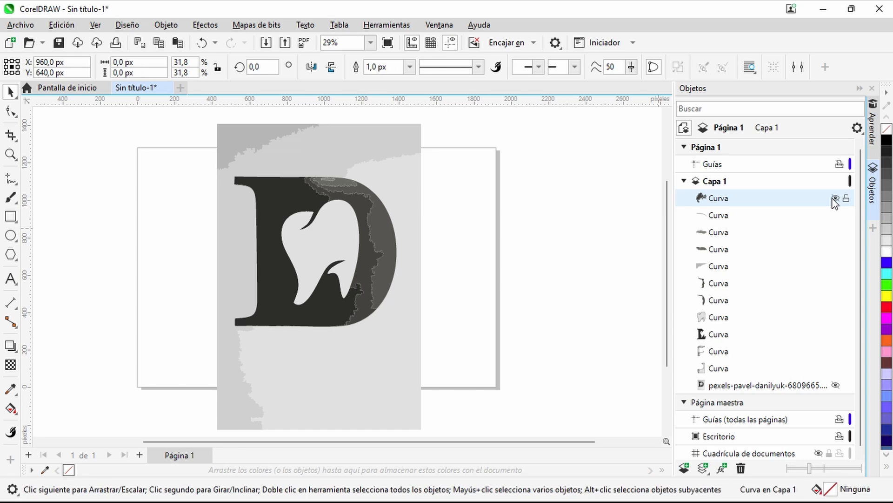
{"action": "key", "text": "Delete"}
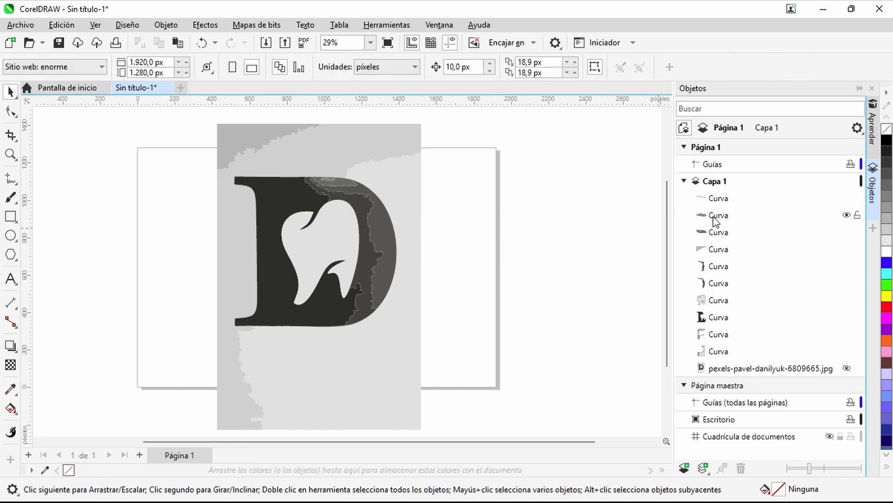
{"action": "left_click", "coordinate": [719, 251]}
{"action": "key", "text": "Delete"}
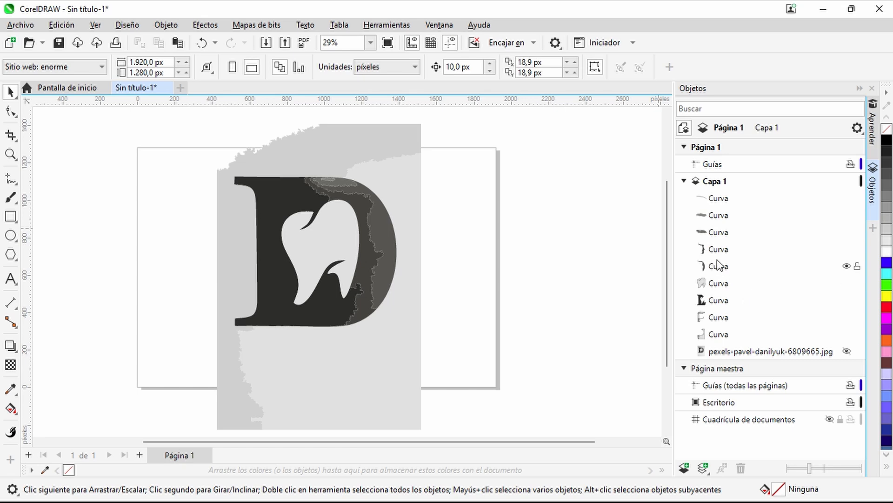
{"action": "left_click", "coordinate": [720, 285]}
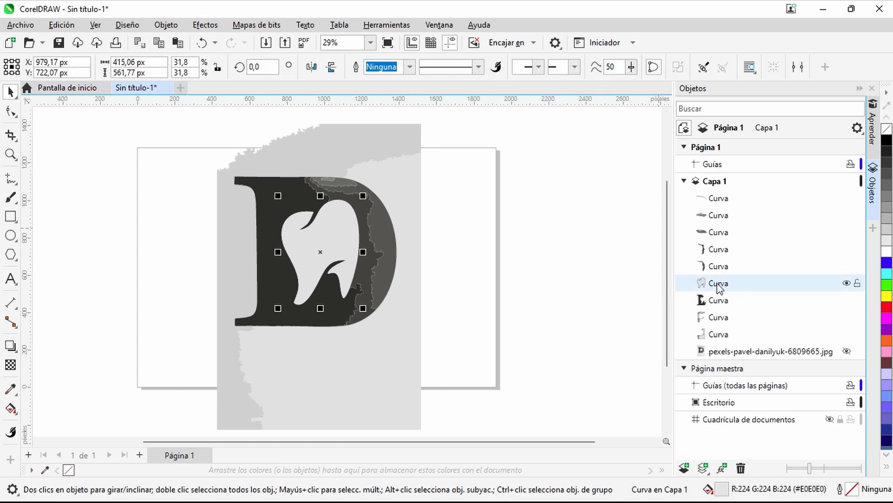
{"action": "key", "text": "Delete"}
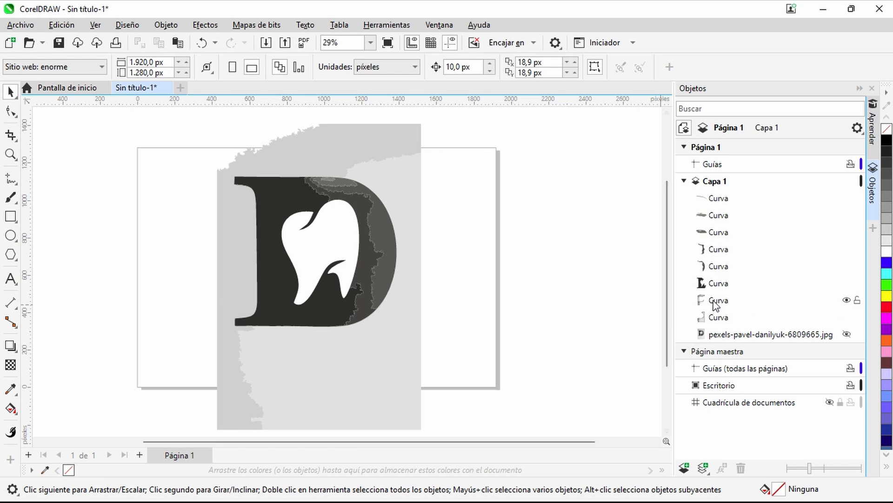
{"action": "left_click", "coordinate": [717, 318]}
{"action": "key", "text": "Delete"}
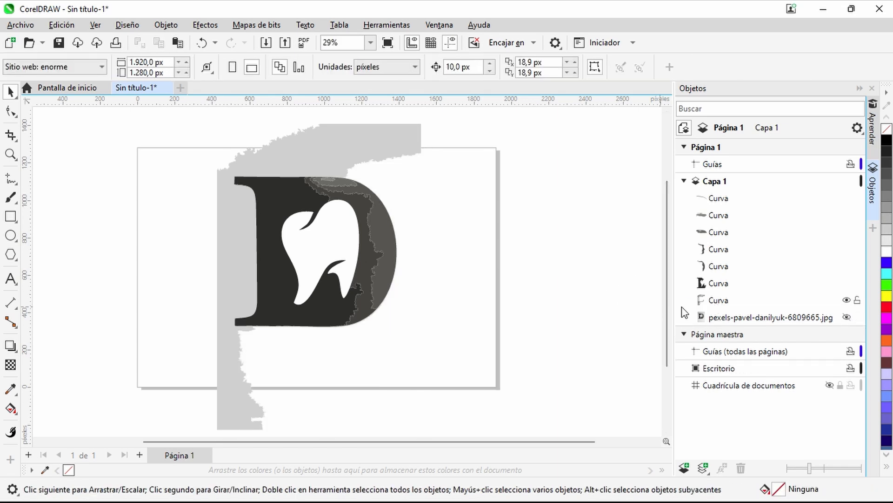
{"action": "left_click", "coordinate": [717, 301]}
{"action": "key", "text": "Delete"}
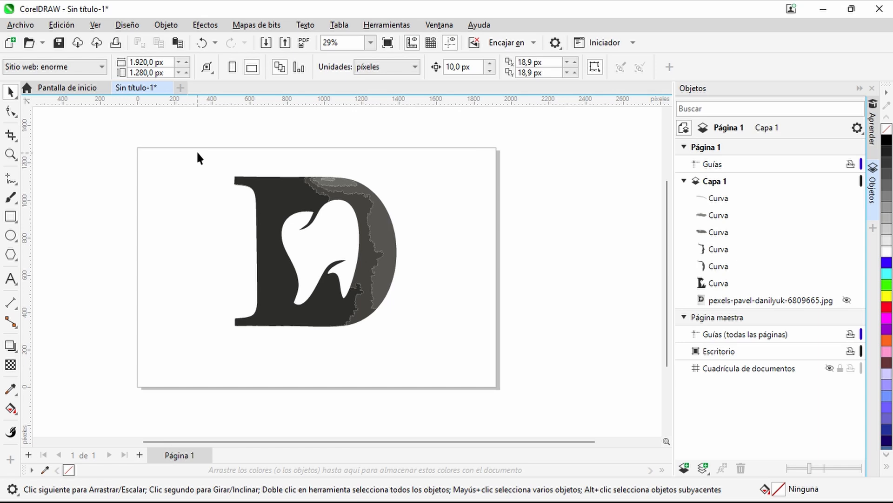
- Select all the remaining curves of the D logo and combine them into a single curve
{"action": "left_click_drag", "start_coordinate": [198, 153], "coordinate": [439, 356]}
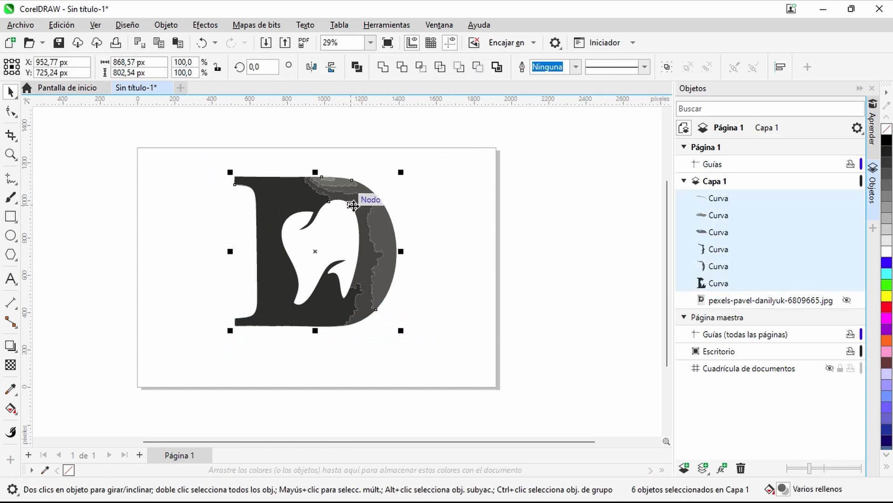
{"action": "right_click", "coordinate": [374, 204]}
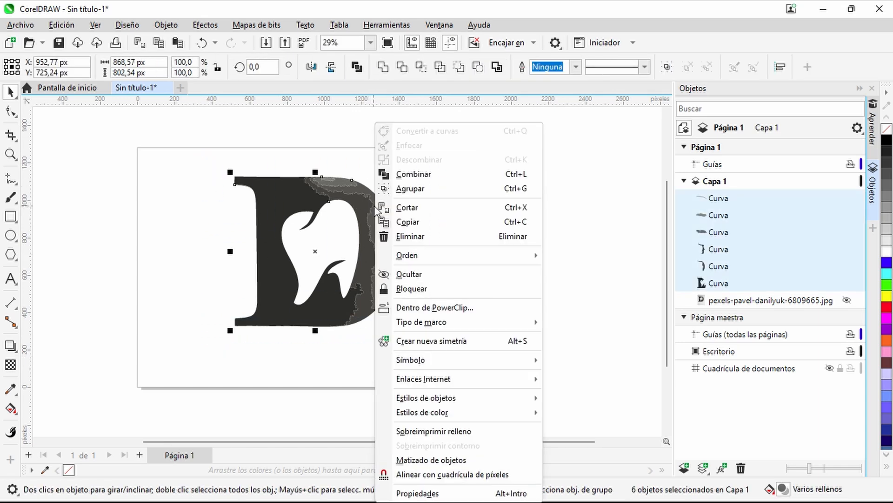
{"action": "left_click", "coordinate": [415, 174]}
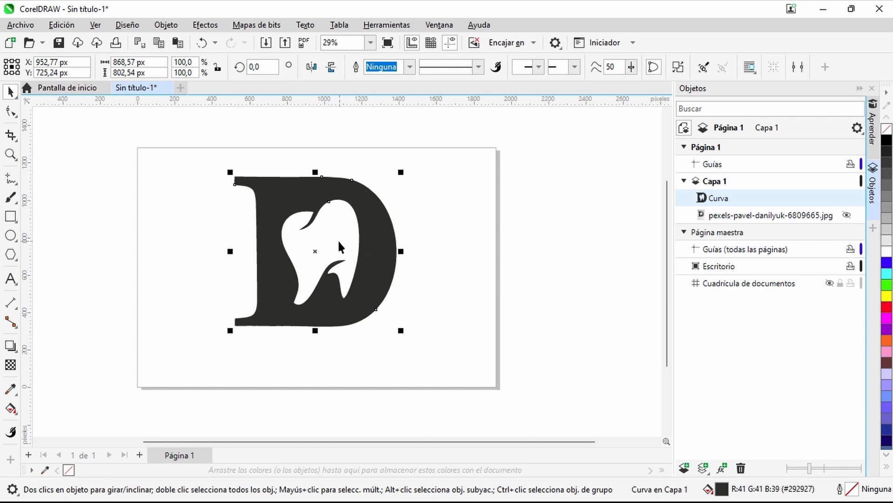
{"action": "scroll", "coordinate": [338, 239], "scroll_direction": "up", "scroll_amount": 2}
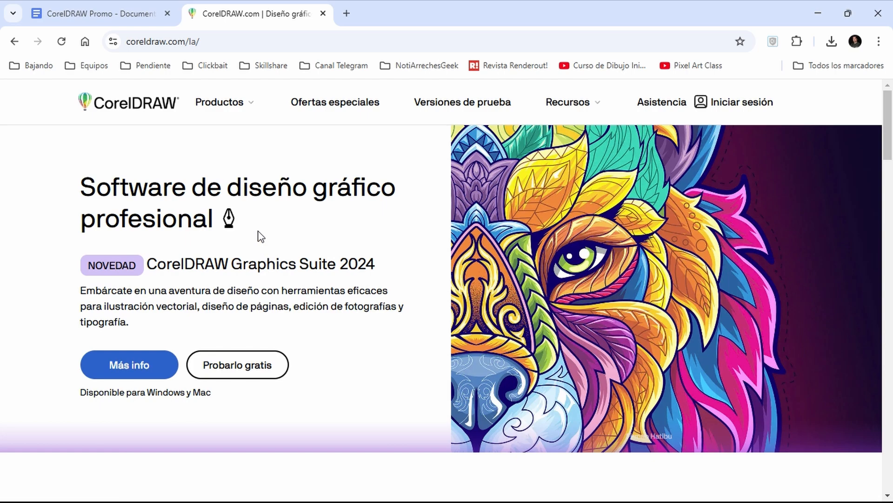
- Open the CorelDRAW Graphics Suite 2024 product page in the browser and review its purchase options
{"action": "left_click", "coordinate": [147, 368]}
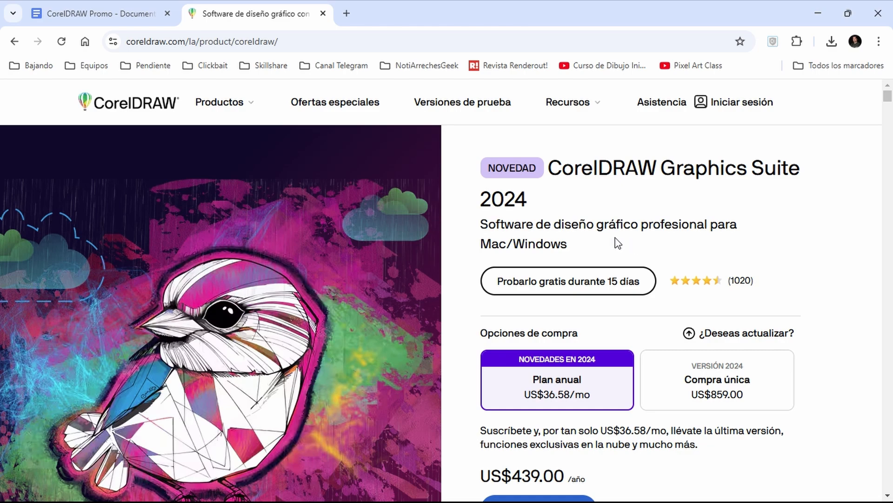
{"action": "scroll", "coordinate": [616, 246], "scroll_direction": "down", "scroll_amount": 3}
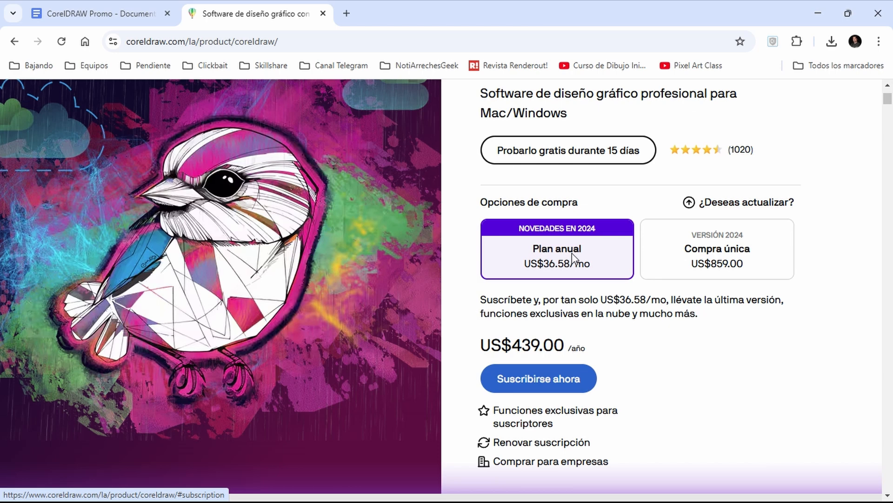
{"action": "scroll", "coordinate": [573, 259], "scroll_direction": "down", "scroll_amount": 1}
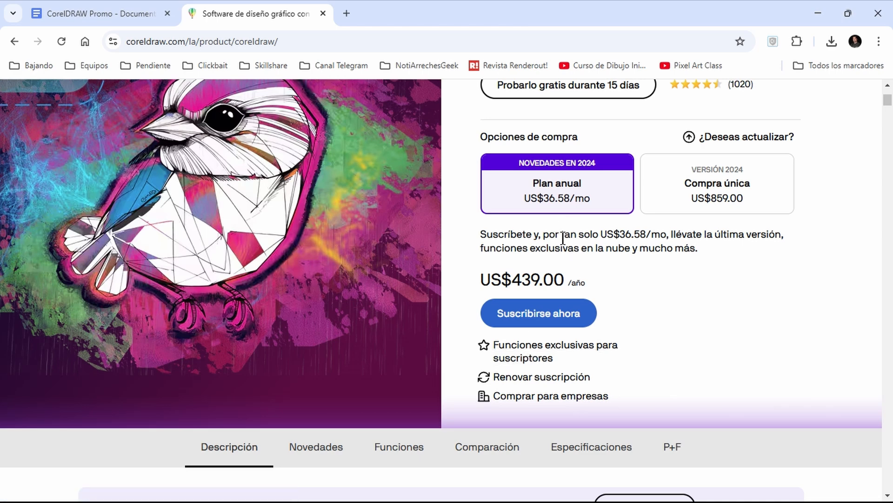
{"action": "scroll", "coordinate": [602, 370], "scroll_direction": "down", "scroll_amount": 1}
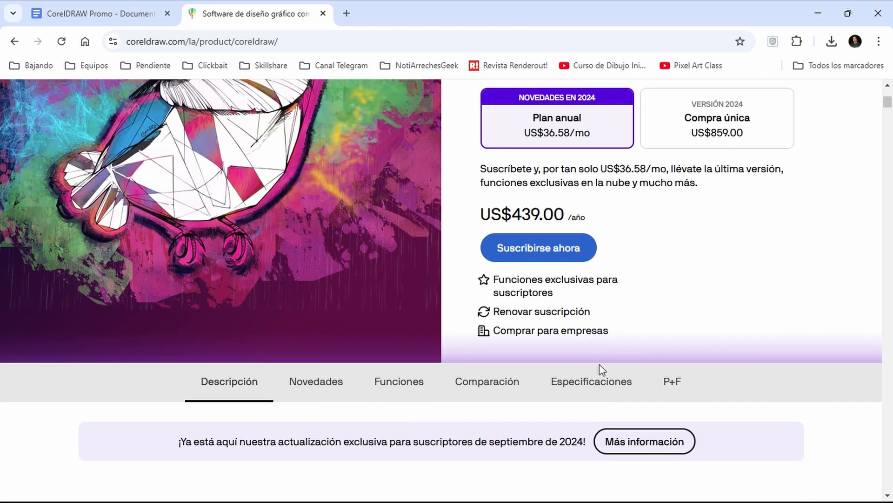
{"action": "scroll", "coordinate": [379, 370], "scroll_direction": "down", "scroll_amount": 1}
- View the Descripción section of the product page, including its introduction and video banner
{"action": "left_click", "coordinate": [216, 330]}
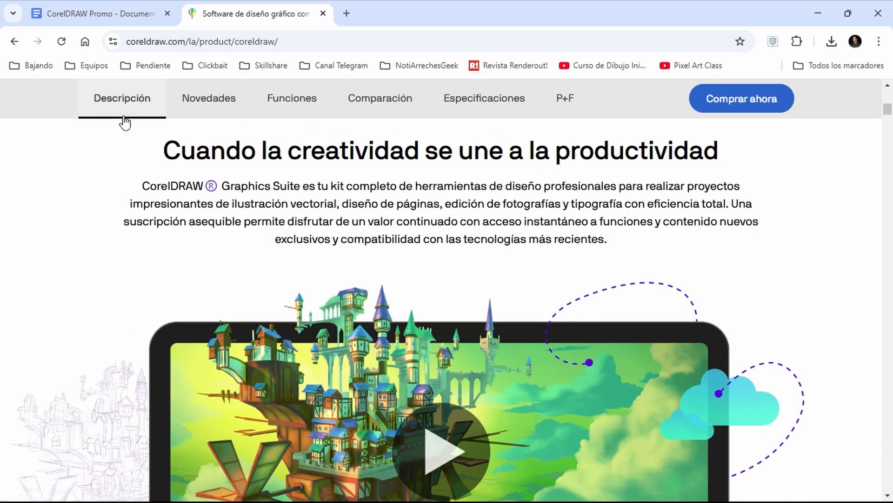
{"action": "scroll", "coordinate": [377, 301], "scroll_direction": "down", "scroll_amount": 2}
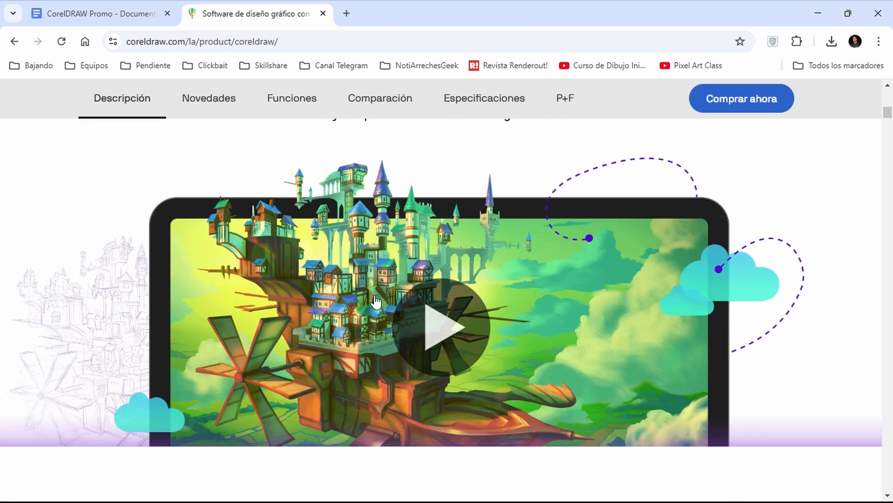
{"action": "scroll", "coordinate": [376, 302], "scroll_direction": "down", "scroll_amount": 1}
{"action": "scroll", "coordinate": [376, 301], "scroll_direction": "up", "scroll_amount": 3}
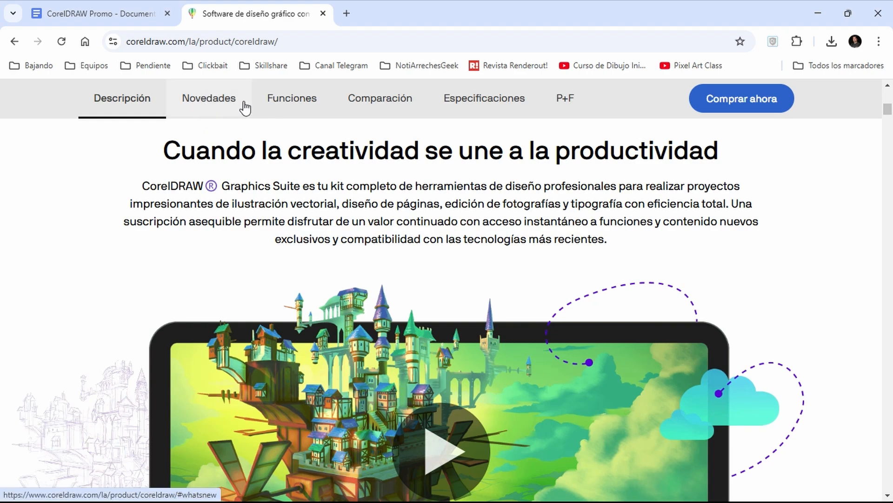
- View the Novedades section down to the September 2024 subscriber update, and return to the purchase options
{"action": "left_click", "coordinate": [209, 95]}
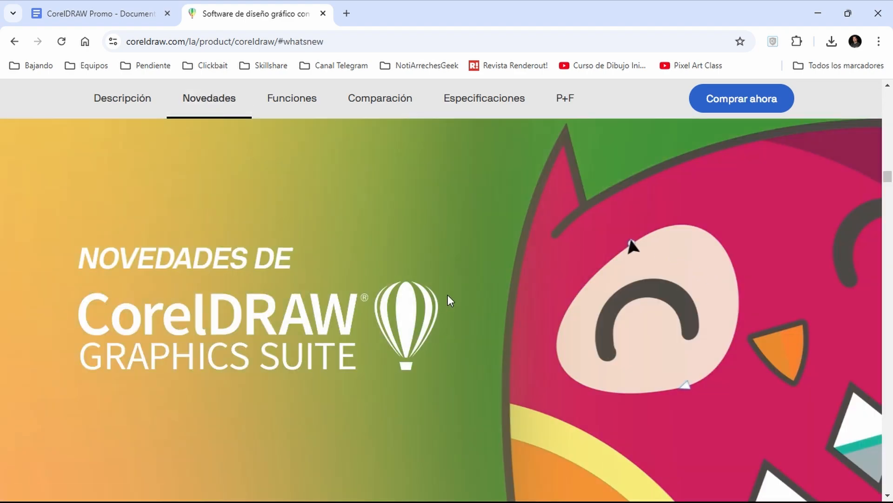
{"action": "scroll", "coordinate": [447, 294], "scroll_direction": "down", "scroll_amount": 4}
{"action": "scroll", "coordinate": [380, 239], "scroll_direction": "down", "scroll_amount": 3}
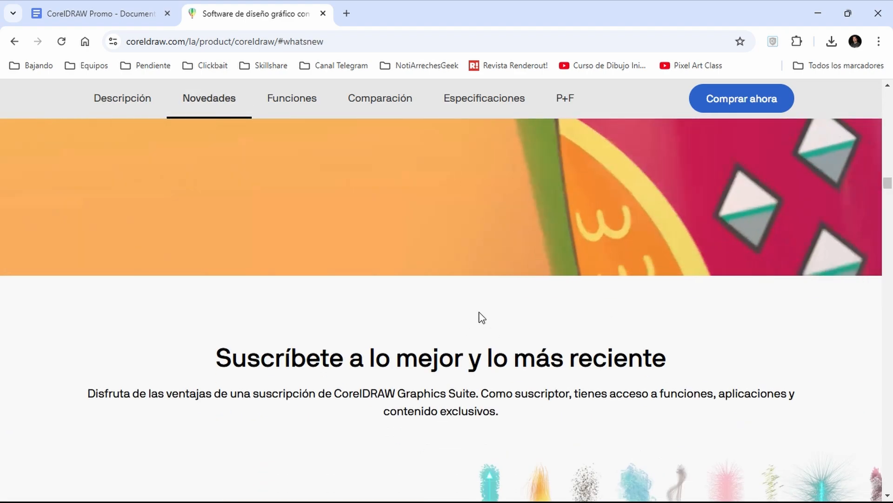
{"action": "scroll", "coordinate": [482, 318], "scroll_direction": "down", "scroll_amount": 7}
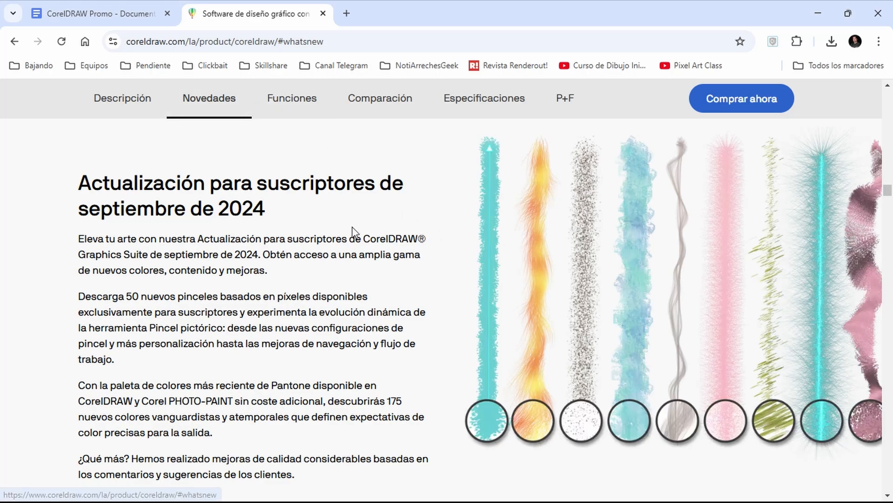
{"action": "scroll", "coordinate": [353, 231], "scroll_direction": "up", "scroll_amount": 2}
{"action": "scroll", "coordinate": [352, 226], "scroll_direction": "up", "scroll_amount": 15}
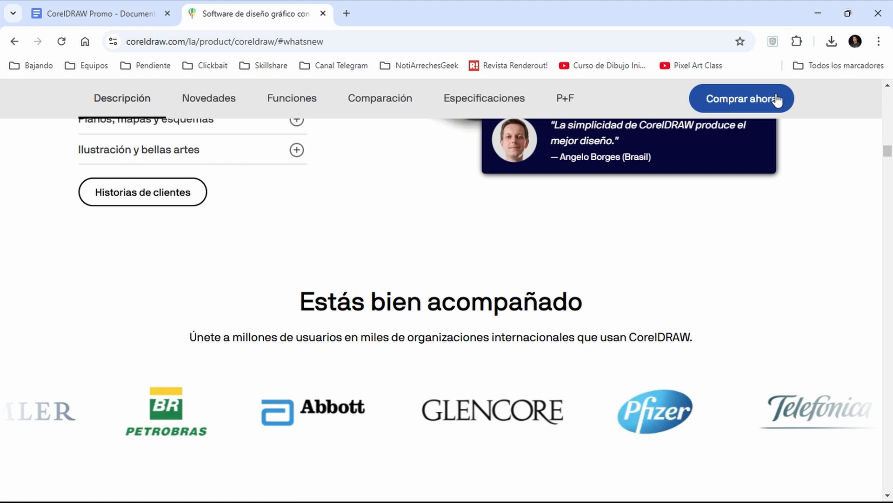
{"action": "left_click", "coordinate": [776, 99]}
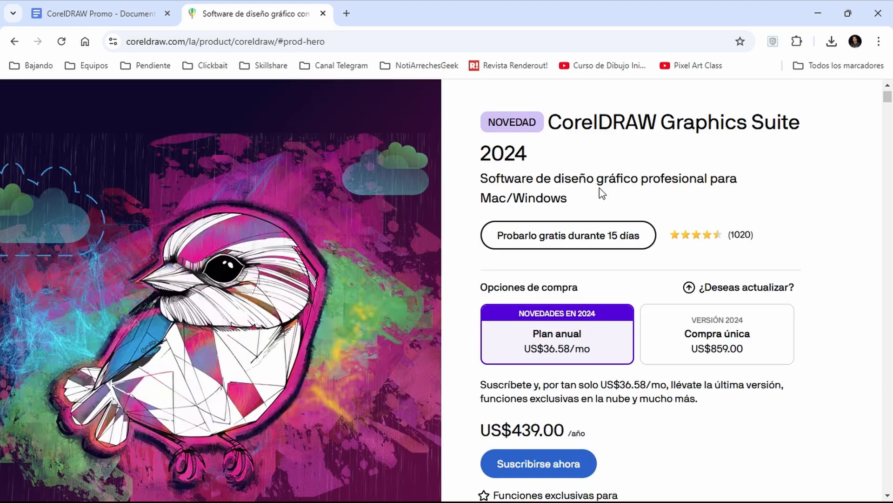